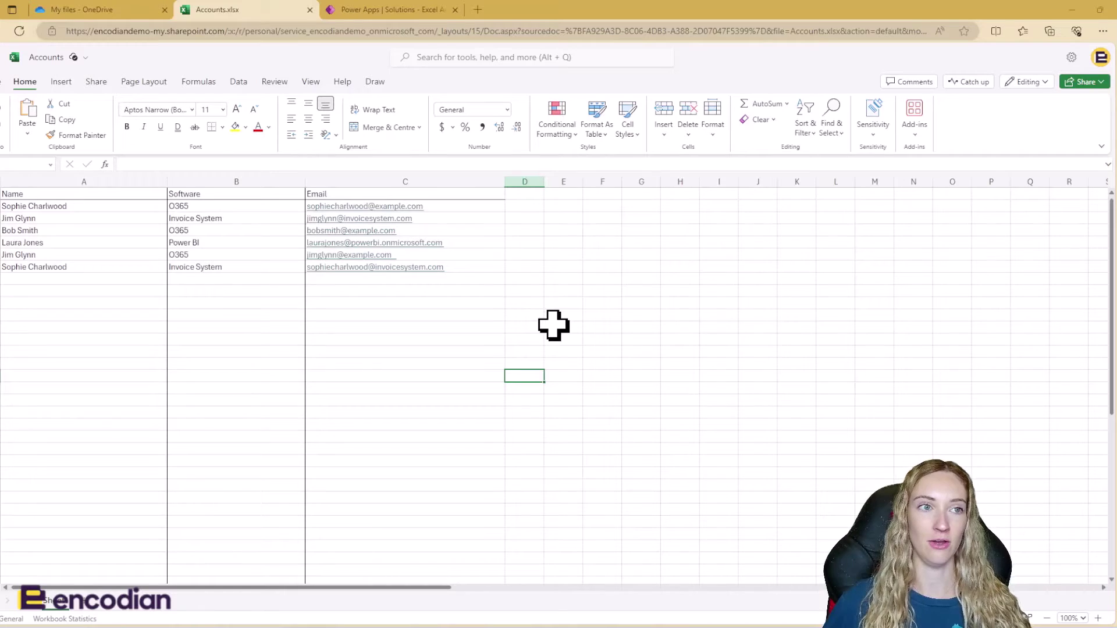
# Step: Return to the Delete Rows flow and show the manual trigger's deletedSoftware text input
pyautogui.click(377, 8)
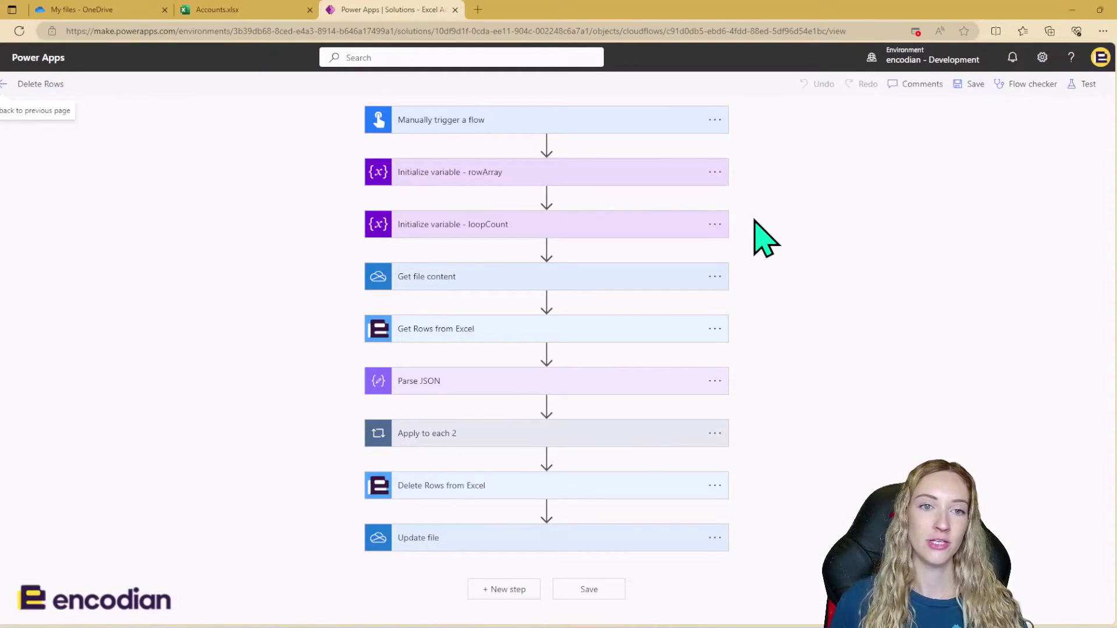
pyautogui.click(648, 121)
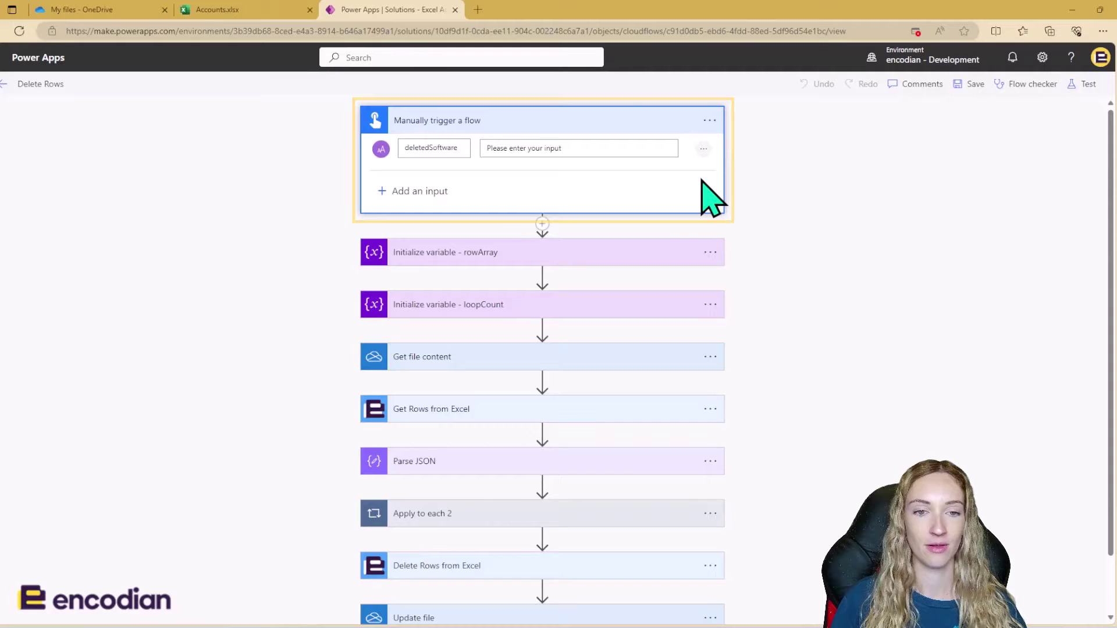
# Step: Show rowArray as an empty String, loopCount as Integer 2, and Get file content reading /Accounts.xlsx
pyautogui.click(662, 256)
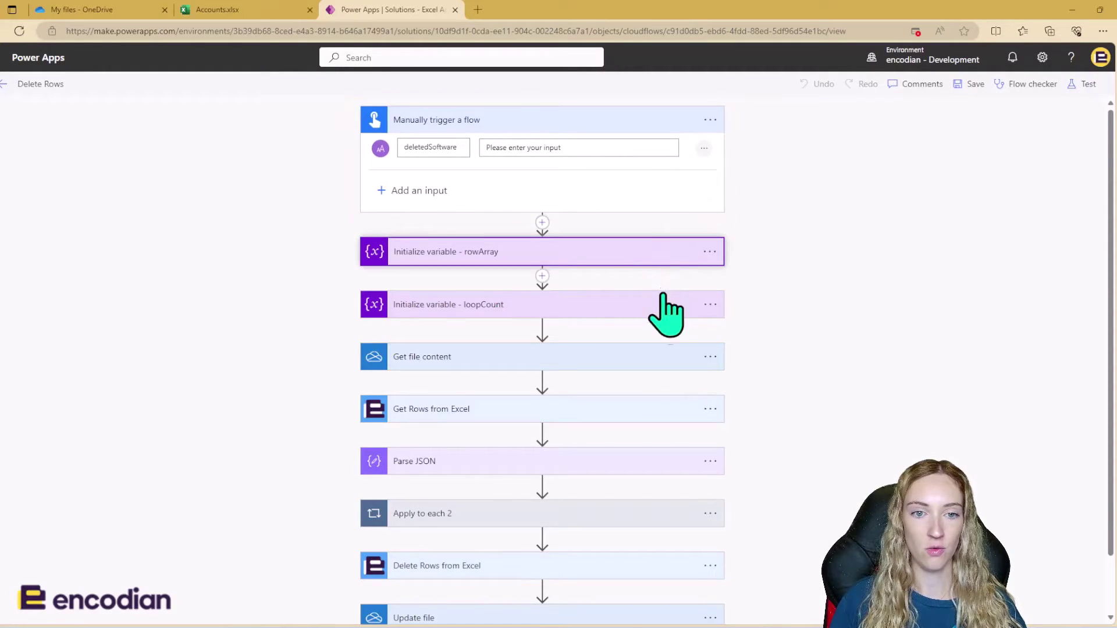
pyautogui.click(640, 388)
pyautogui.scroll(-2, 878, 292)
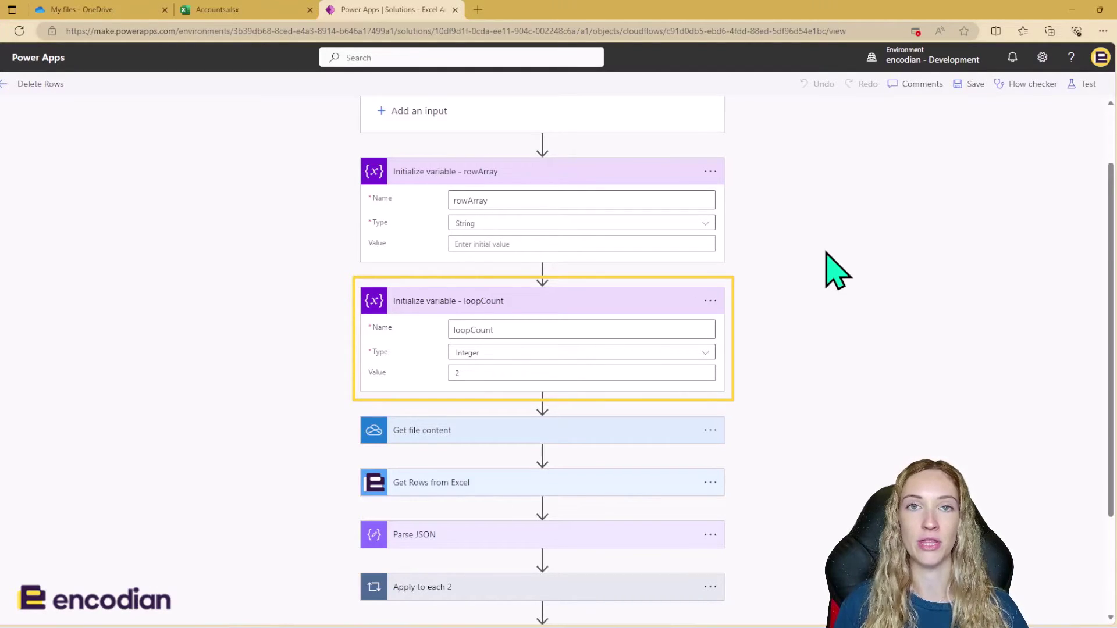
pyautogui.scroll(-3, 835, 269)
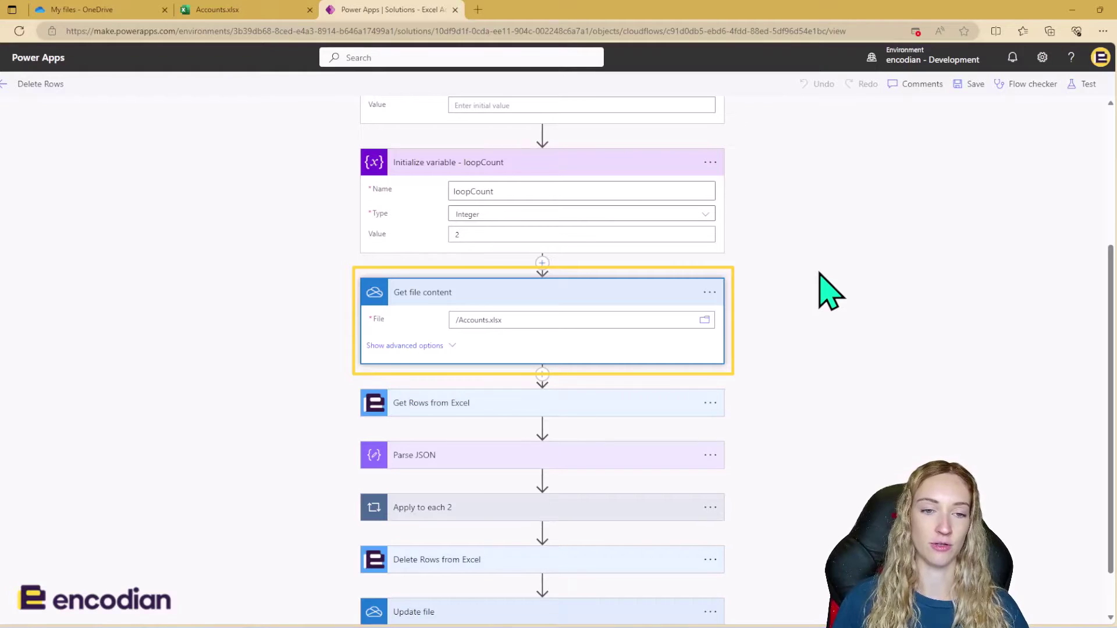
# Step: Show that Get Rows from Excel takes the Body output of Get file content as File Content
pyautogui.scroll(-1, 830, 291)
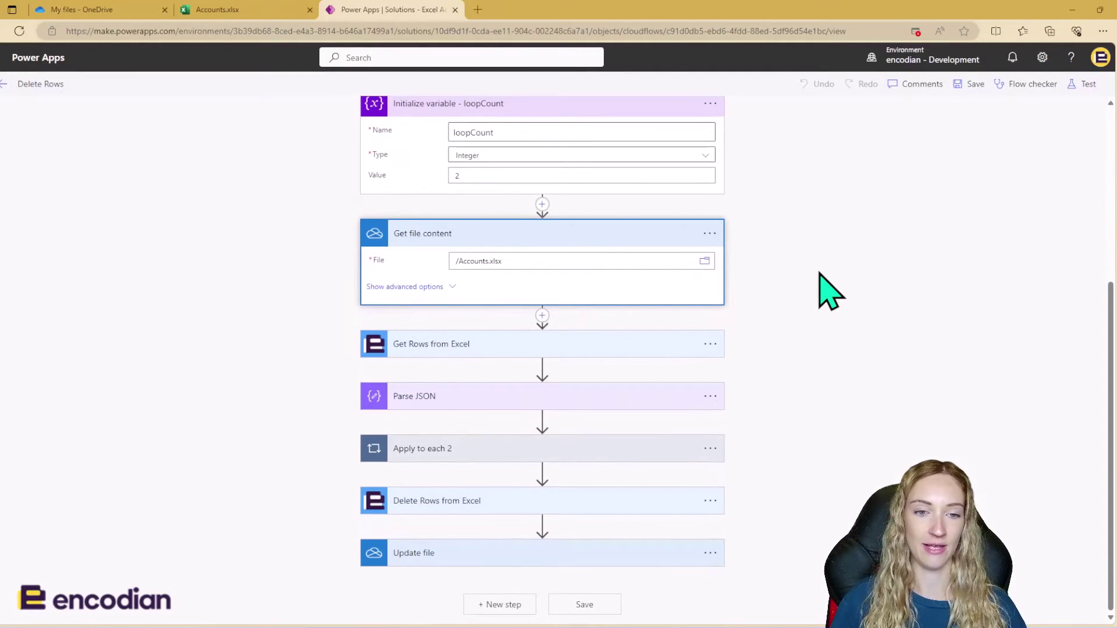
pyautogui.click(651, 337)
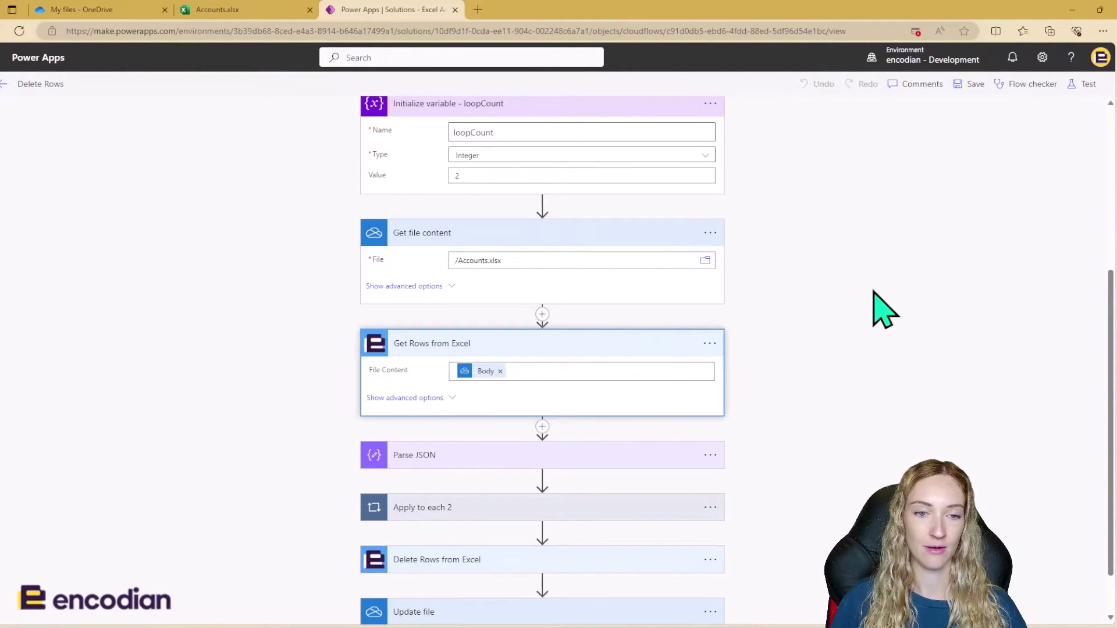
pyautogui.scroll(-1, 838, 285)
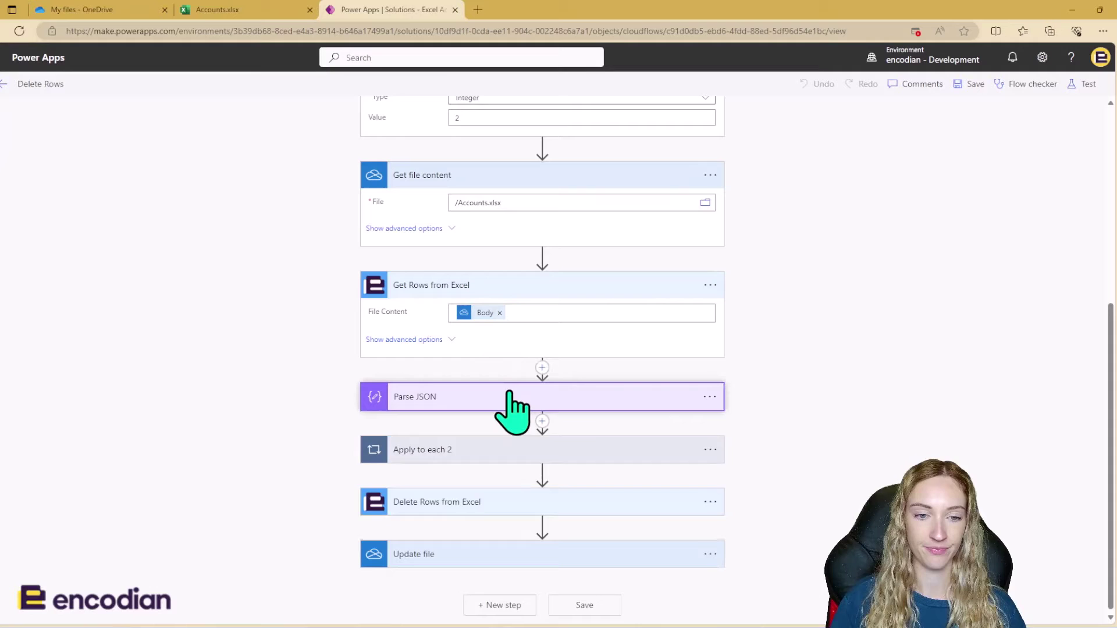
# Step: Show Parse JSON's Row Data content and schema, then open the Apply to each 2 loop
pyautogui.click(529, 391)
pyautogui.scroll(-3, 785, 349)
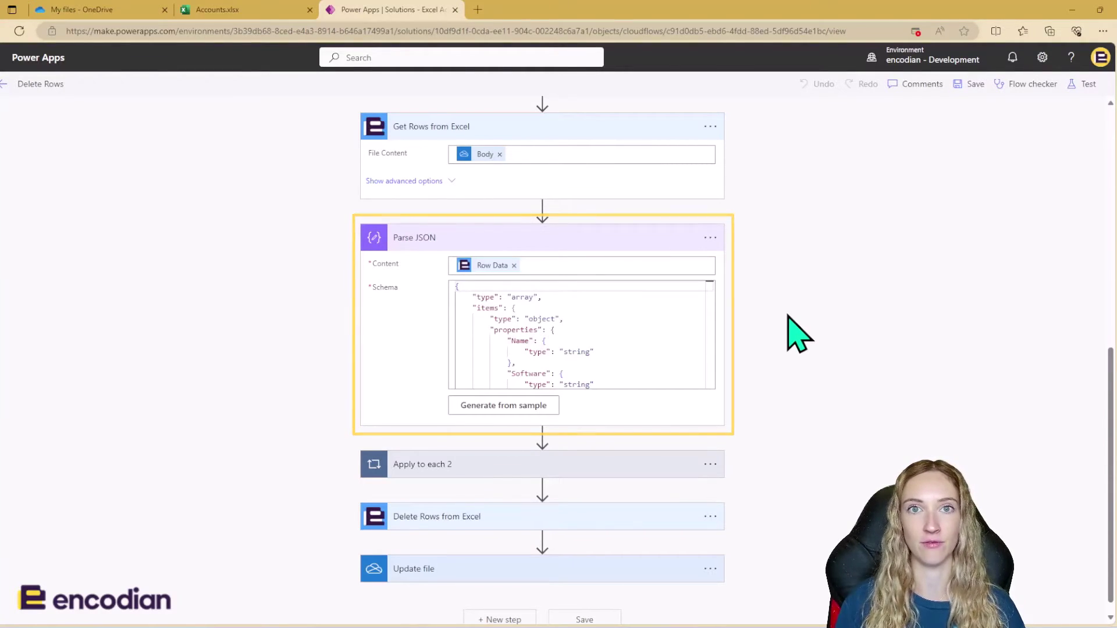
pyautogui.click(652, 470)
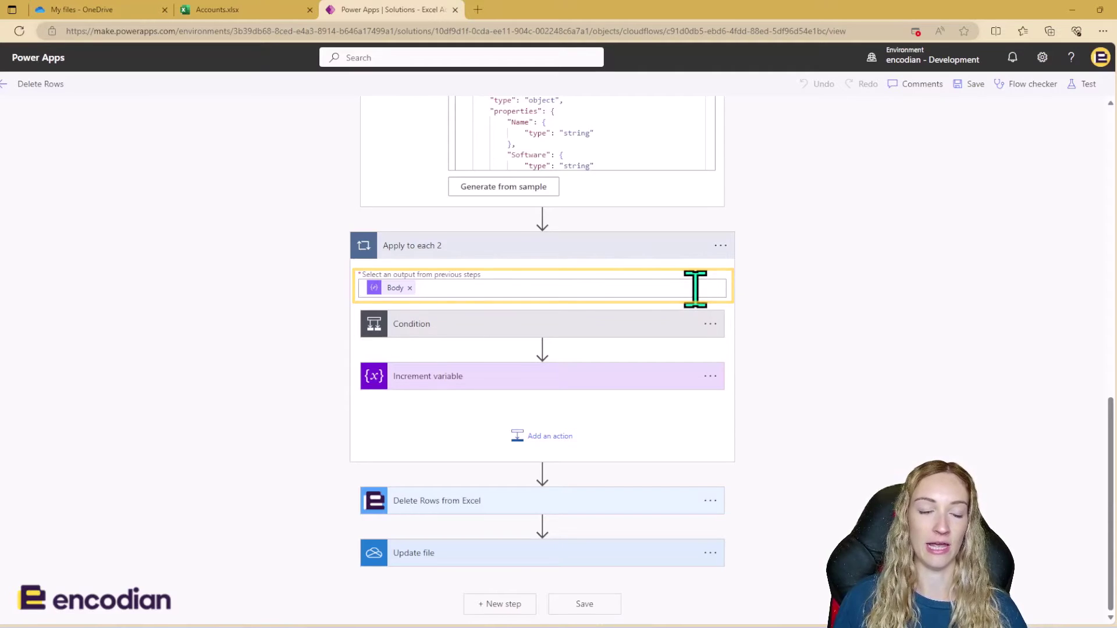
# Step: Show the loop's Condition testing Software equals deletedSoftware, with Append to string variable under If yes
pyautogui.click(690, 323)
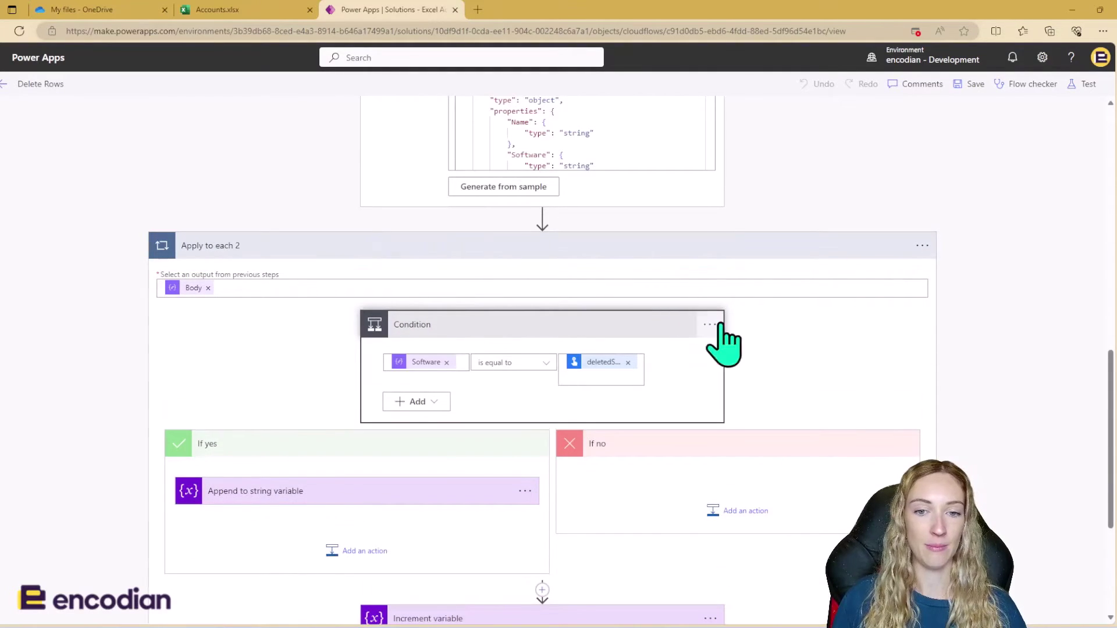
pyautogui.scroll(-1, 926, 347)
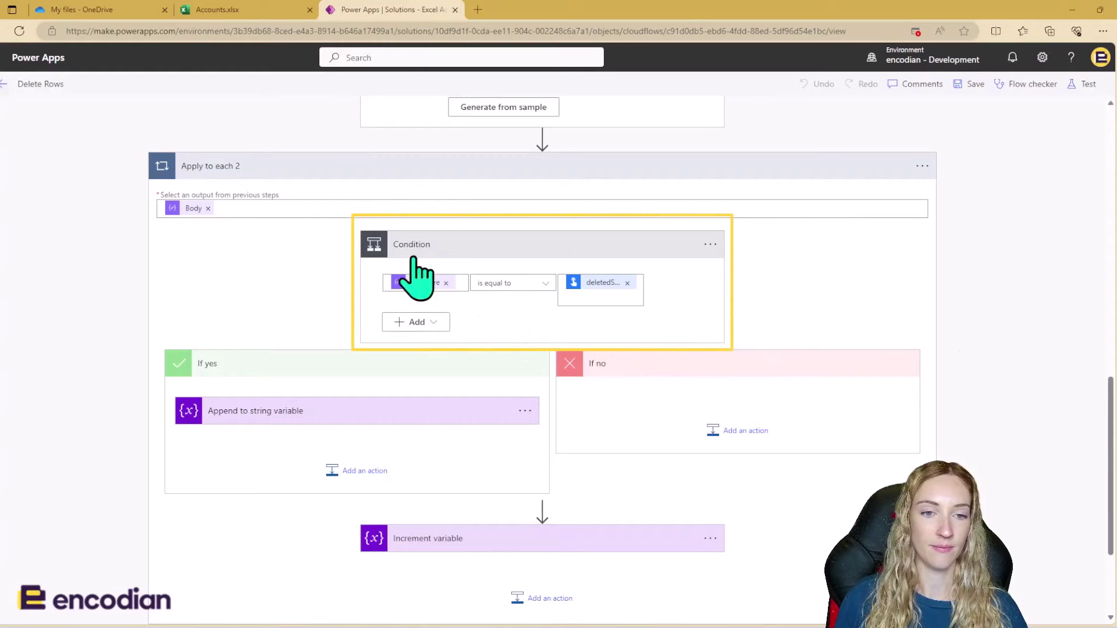
pyautogui.moveTo(423, 287)
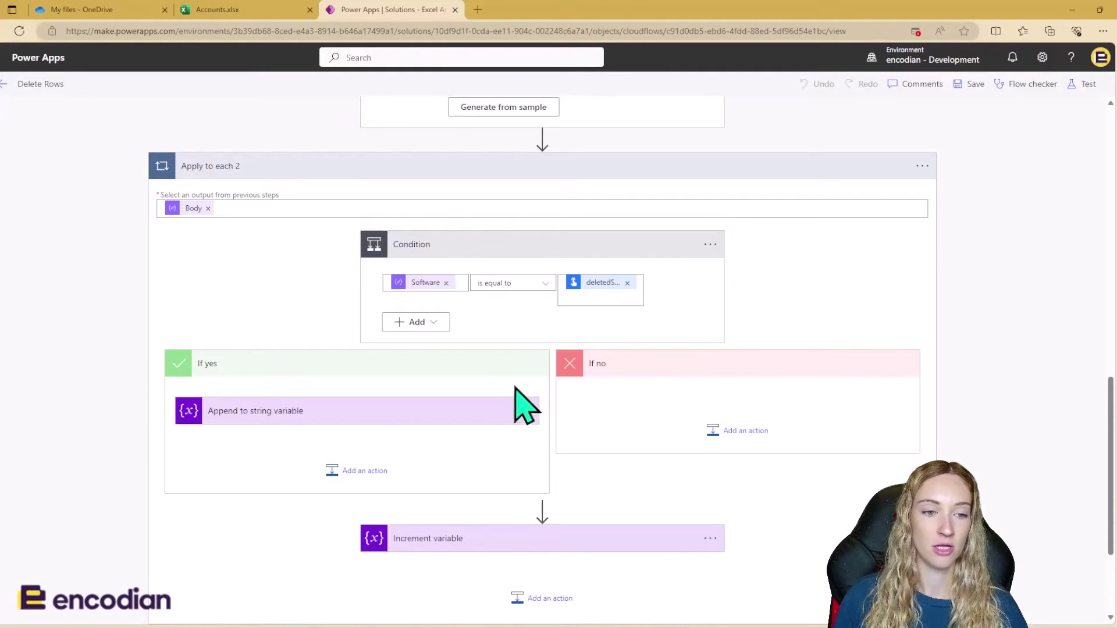
# Step: Show that Append to string variable under If yes appends loopCount values to rowArray
pyautogui.click(420, 420)
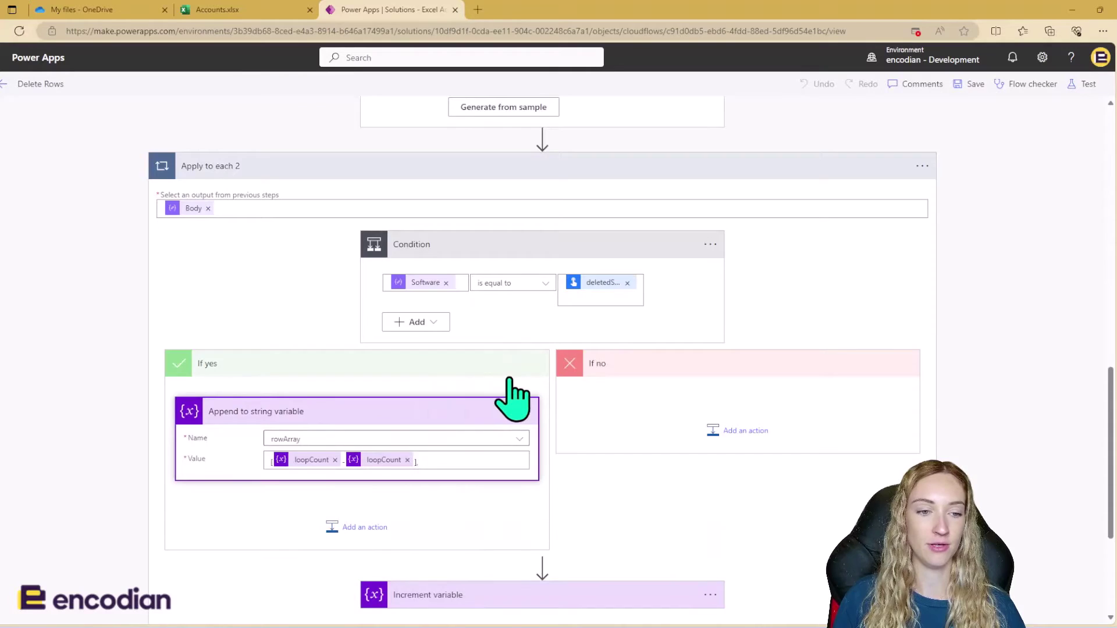
pyautogui.scroll(-3, 510, 384)
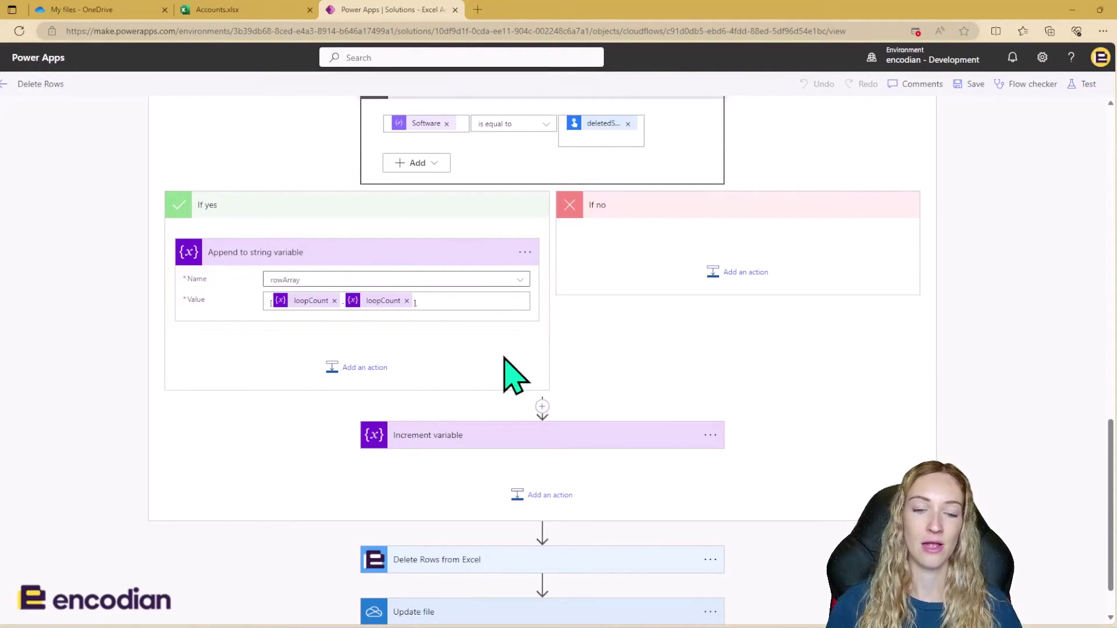
# Step: Show Increment variable adding 1 to loopCount, then move on toward Delete Rows from Excel
pyautogui.click(508, 438)
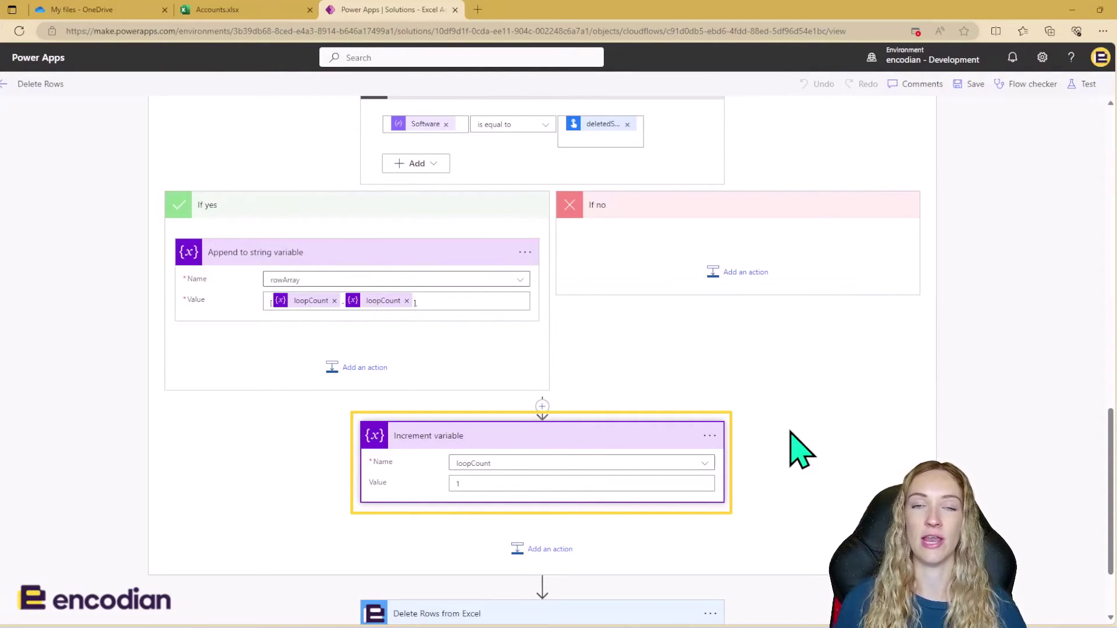
pyautogui.scroll(-4, 799, 451)
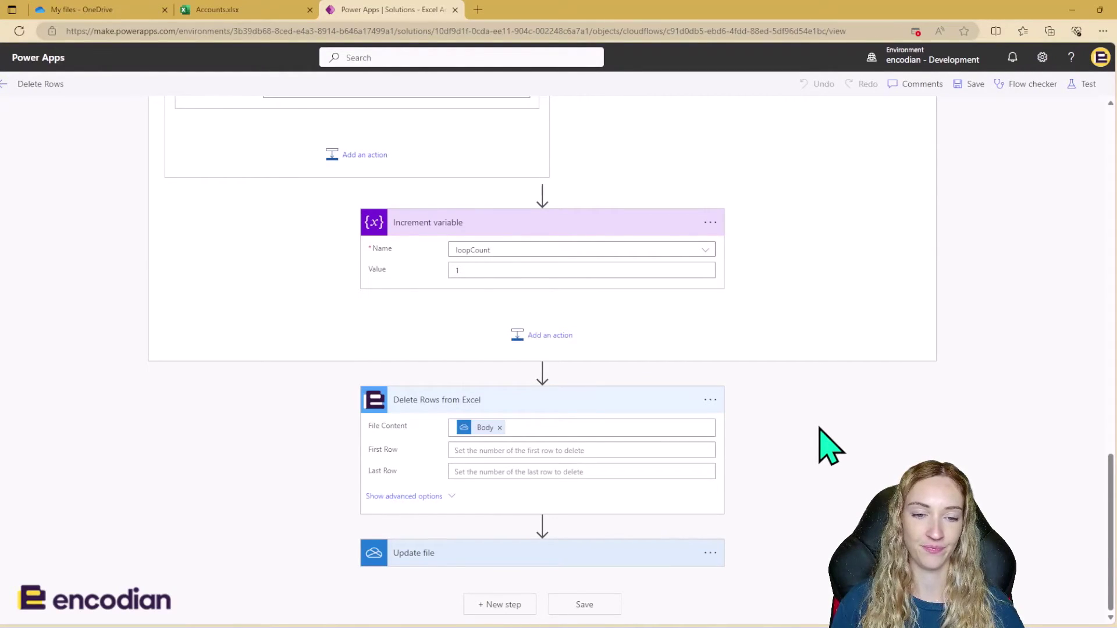
# Step: Show Delete Rows from Excel with File Content = Body and Row Array set to a substring(...) expression
pyautogui.click(422, 497)
pyautogui.scroll(-1, 782, 436)
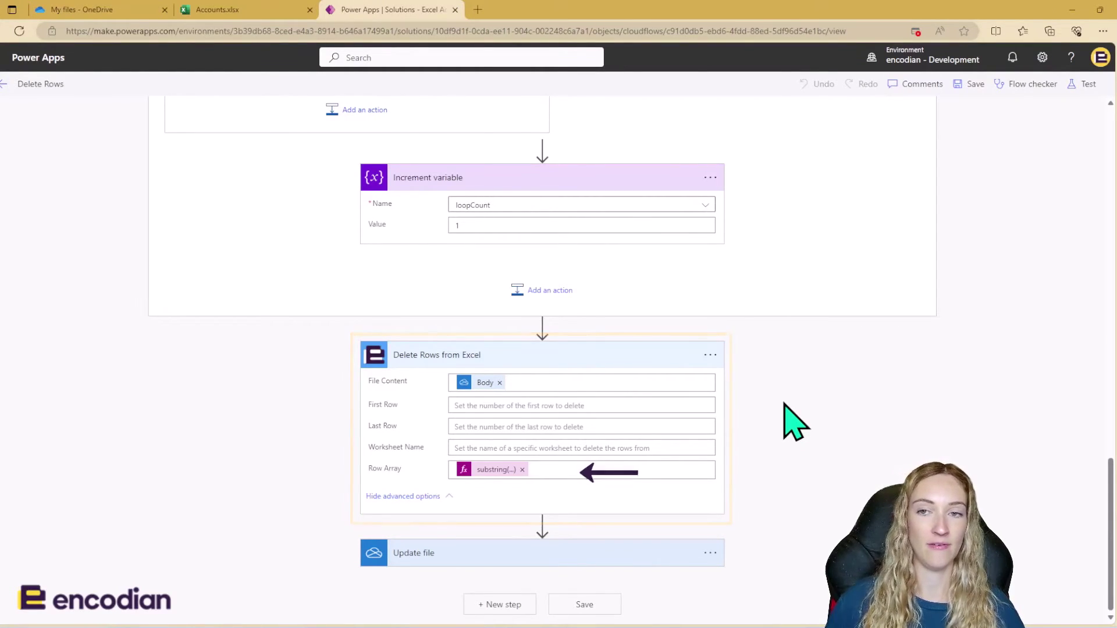
pyautogui.scroll(3, 797, 423)
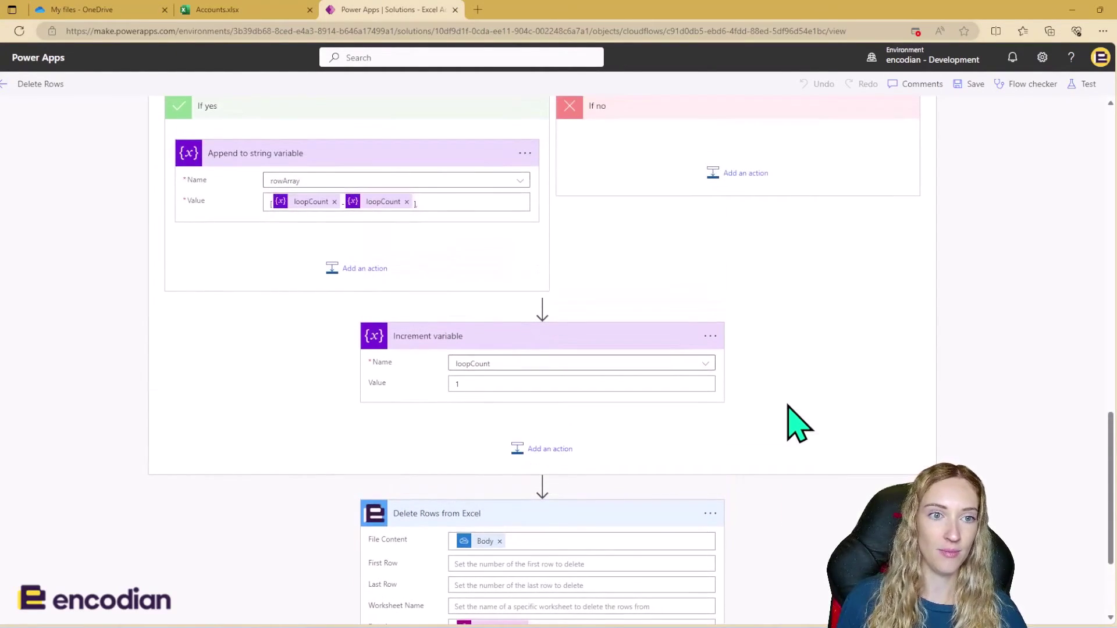
pyautogui.click(501, 203)
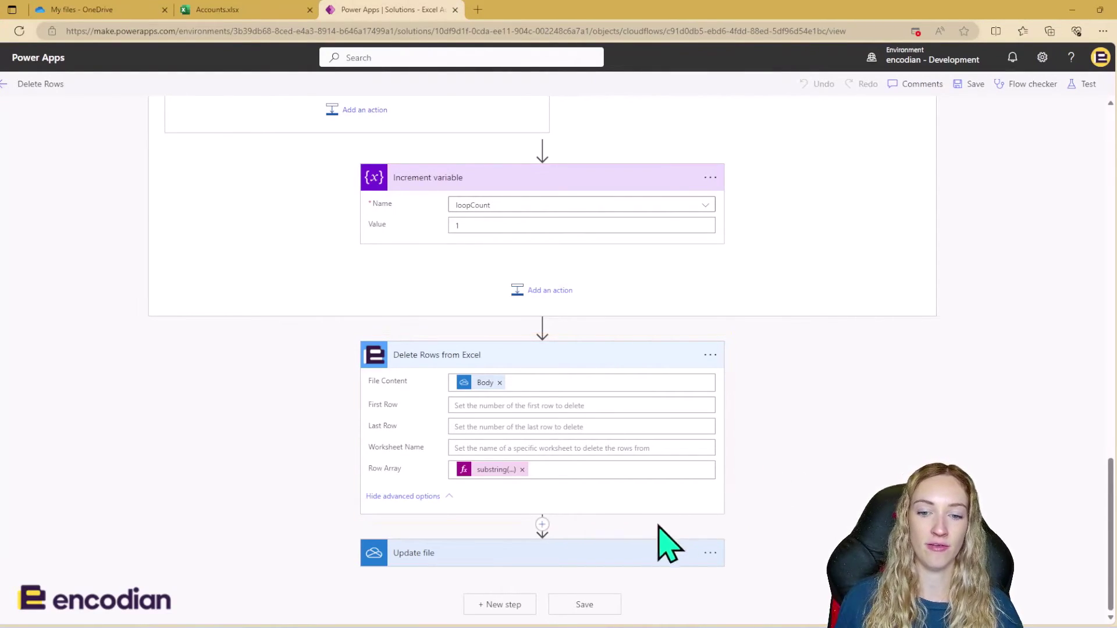
# Step: Show the Update file step writing the Delete Rows File Content back to /Accounts.xlsx
pyautogui.click(605, 553)
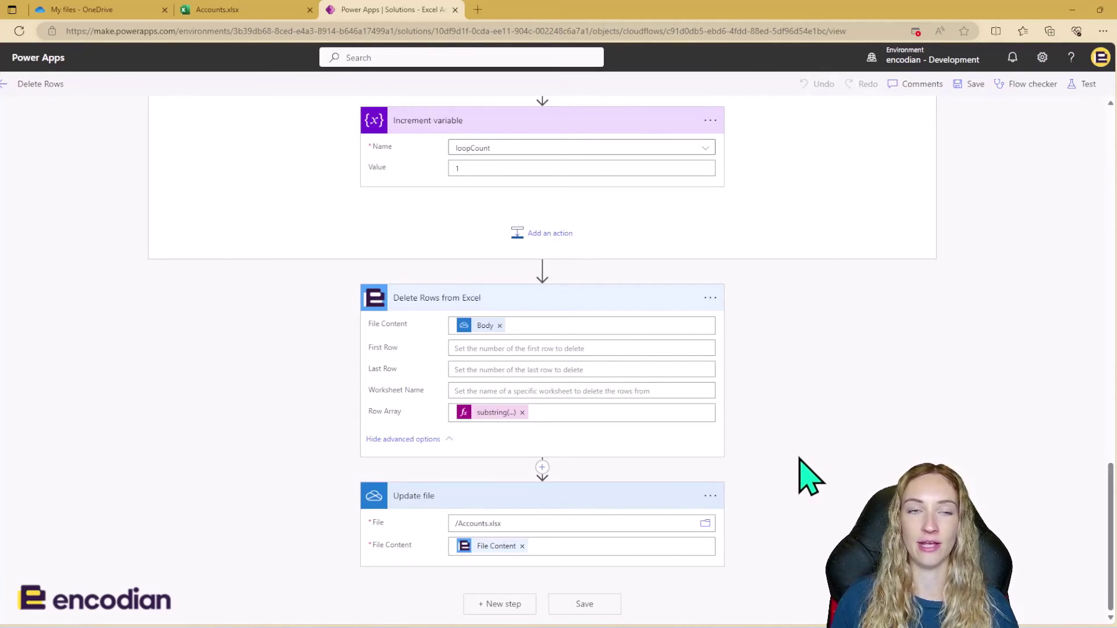
# Step: Check the Accounts.xlsx workbook, confirming Invoice System appears in cells B3 and B7
pyautogui.click(265, 9)
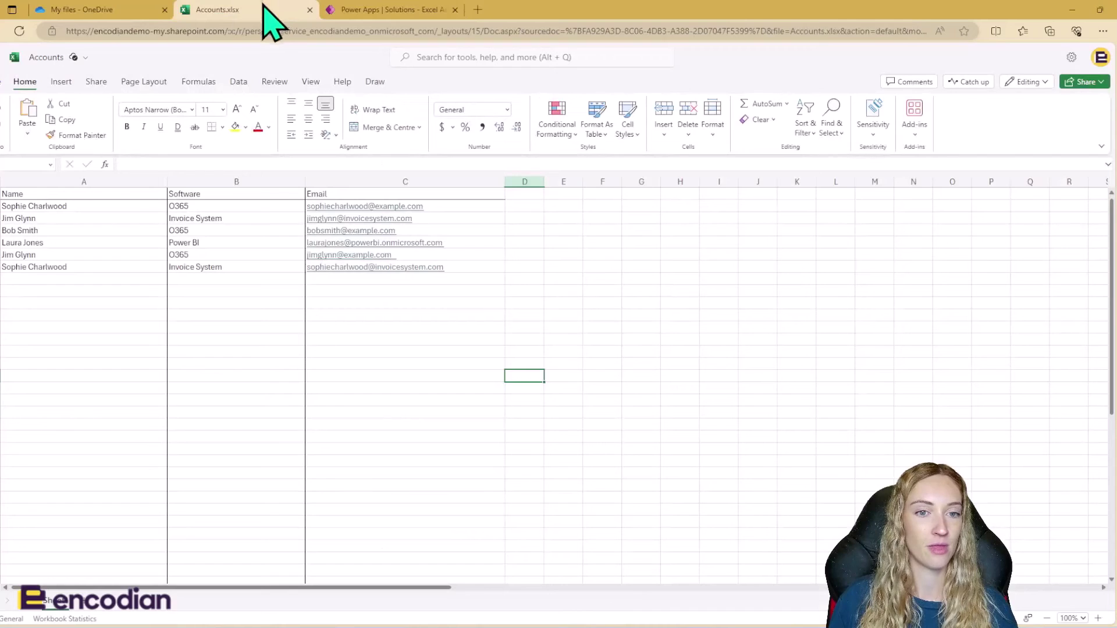
pyautogui.click(500, 331)
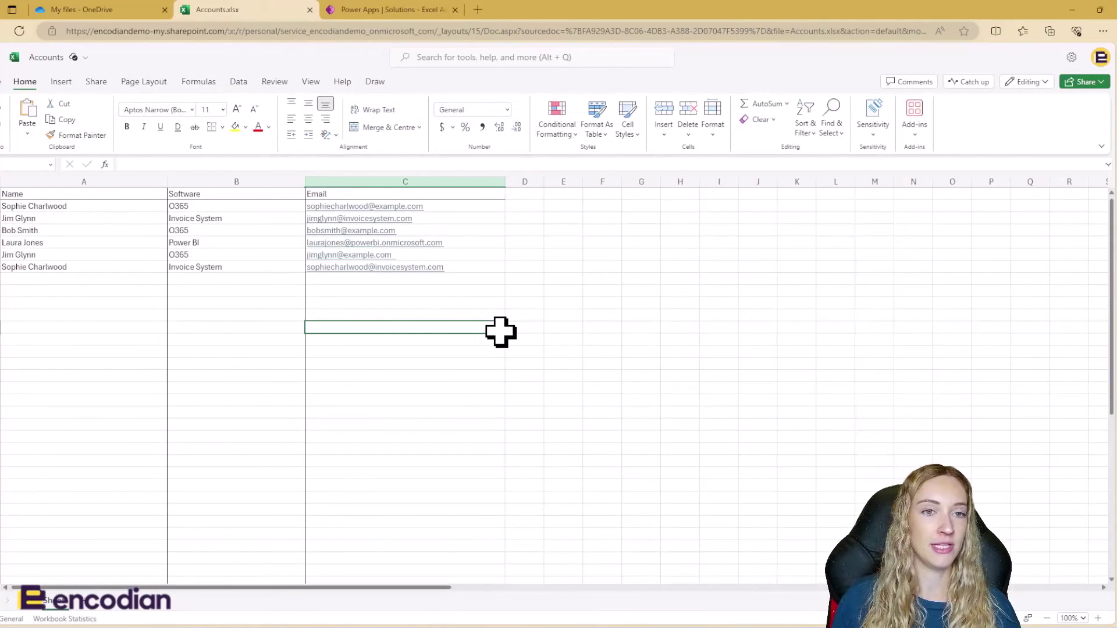
pyautogui.click(264, 219)
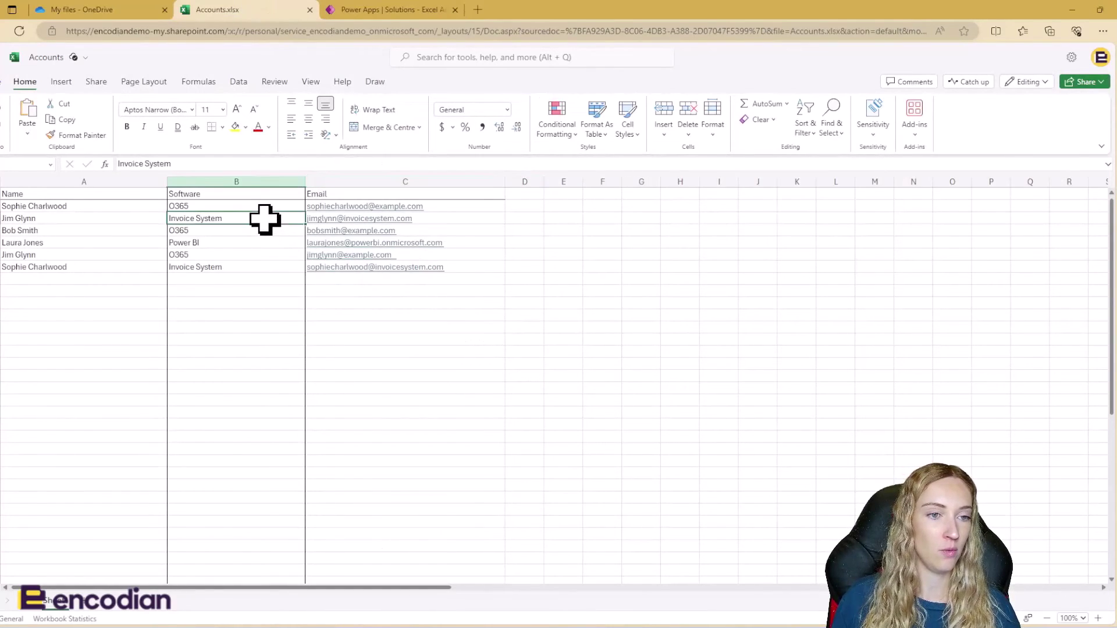
pyautogui.click(274, 269)
pyautogui.click(261, 314)
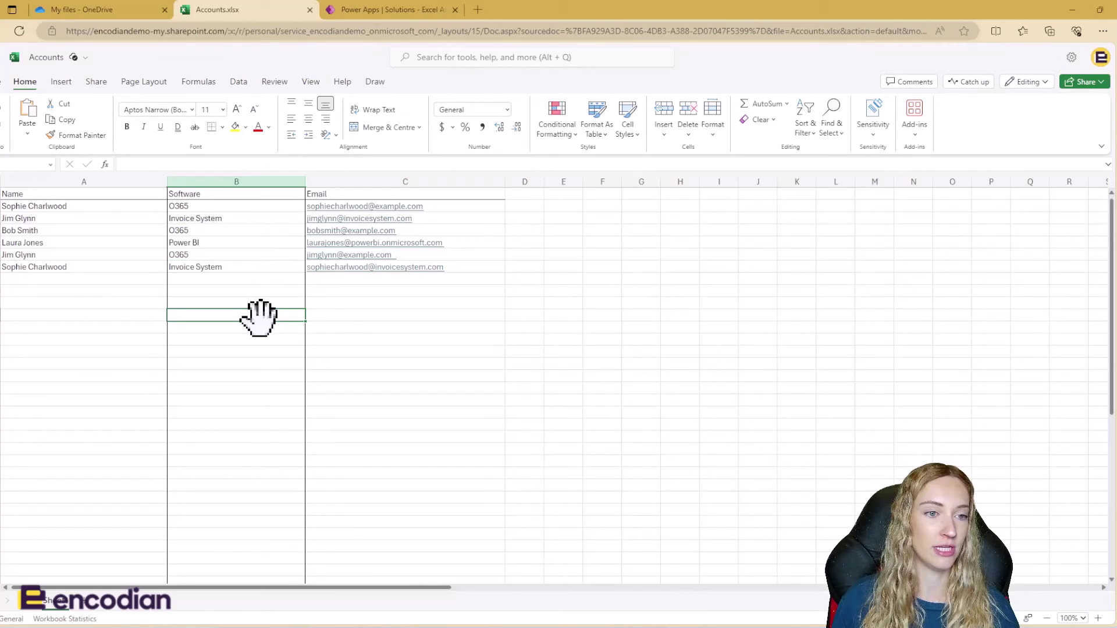
pyautogui.click(93, 266)
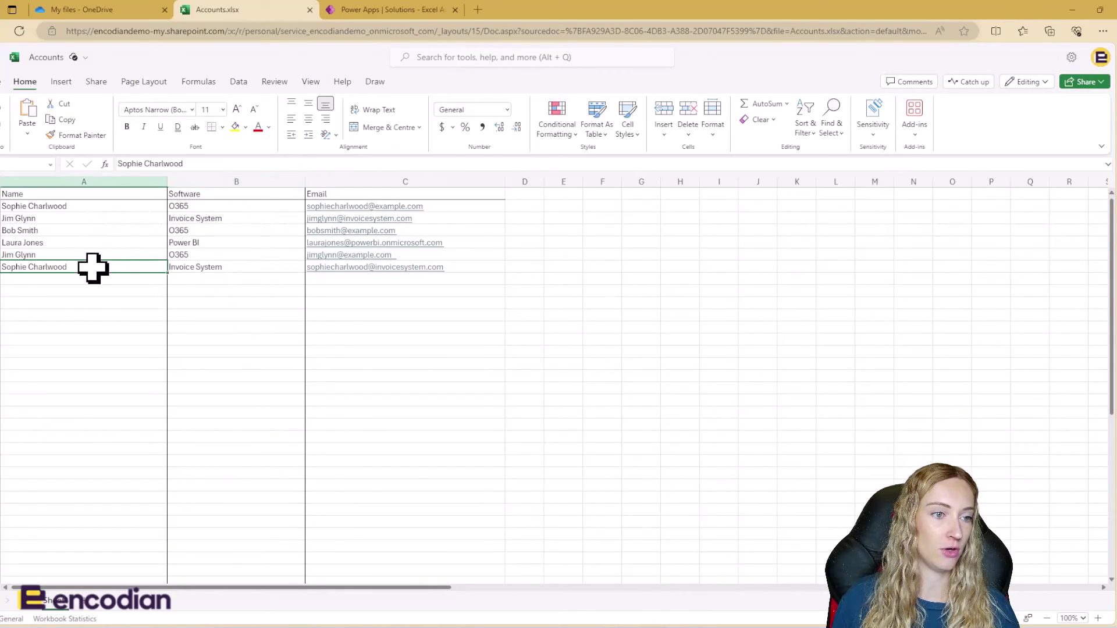
# Step: Test the Delete Rows flow manually with deletedSoftware set to 'Invoice System'
pyautogui.click(310, 10)
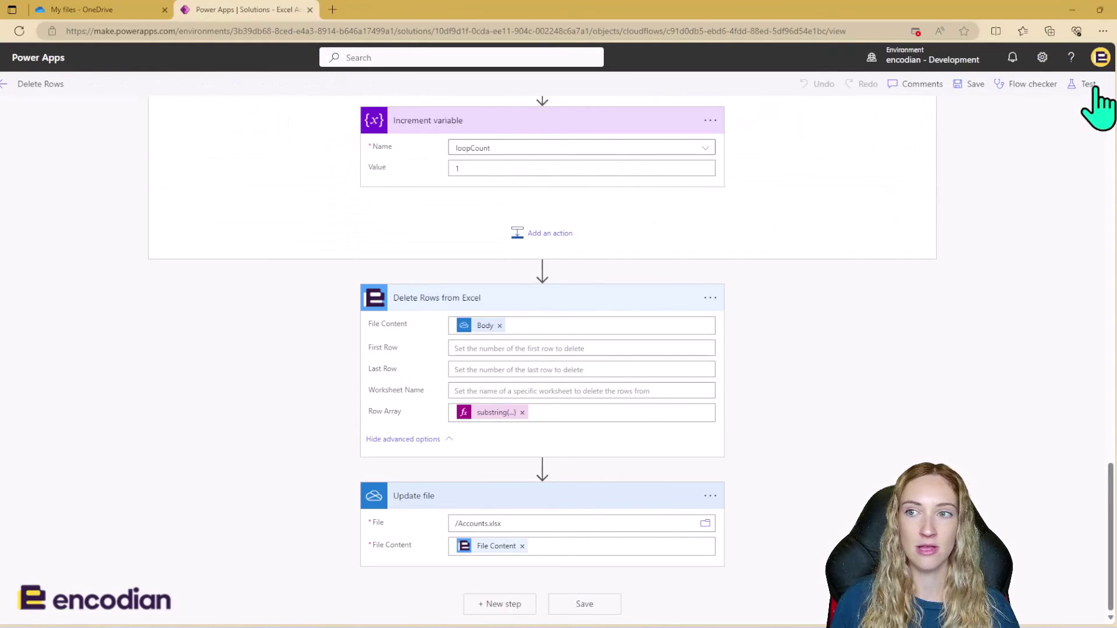
pyautogui.click(1089, 84)
pyautogui.click(916, 115)
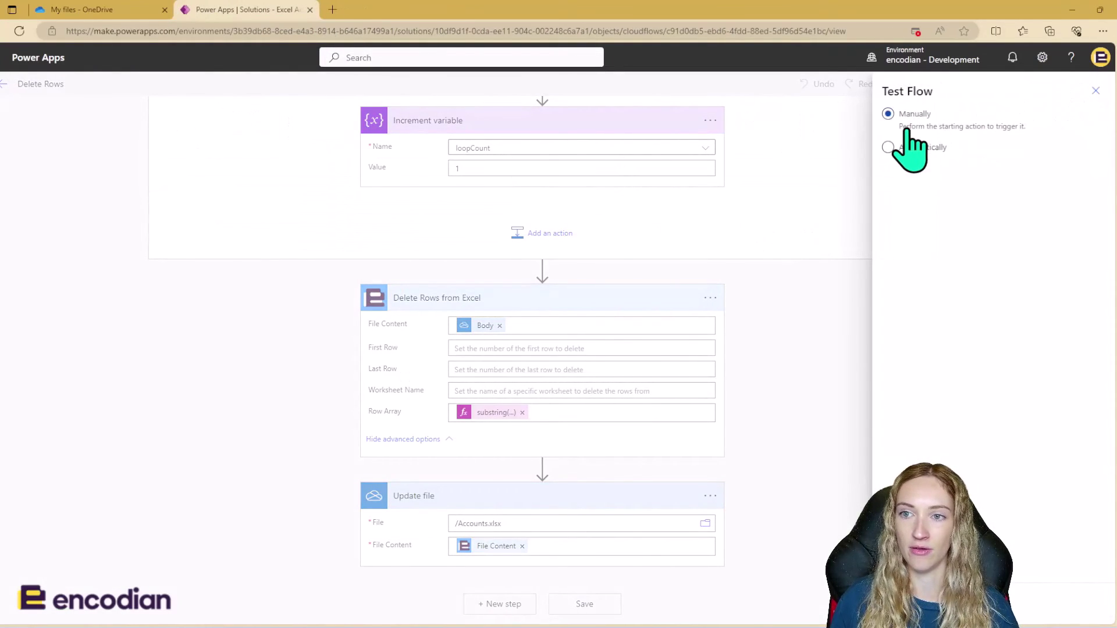
pyautogui.click(954, 604)
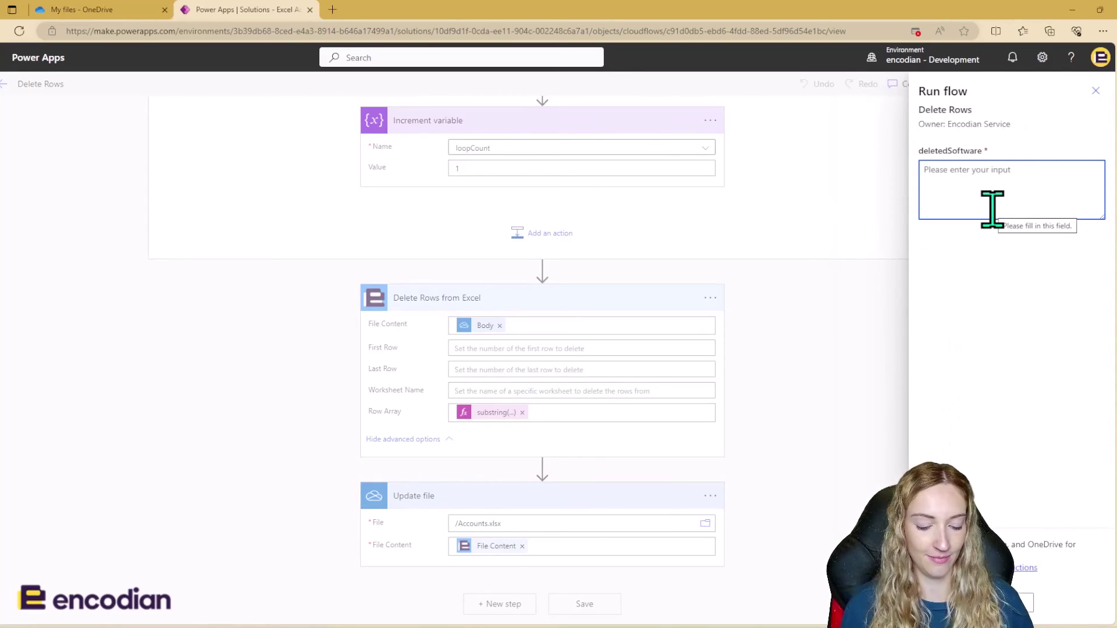
pyautogui.write('Invoic')
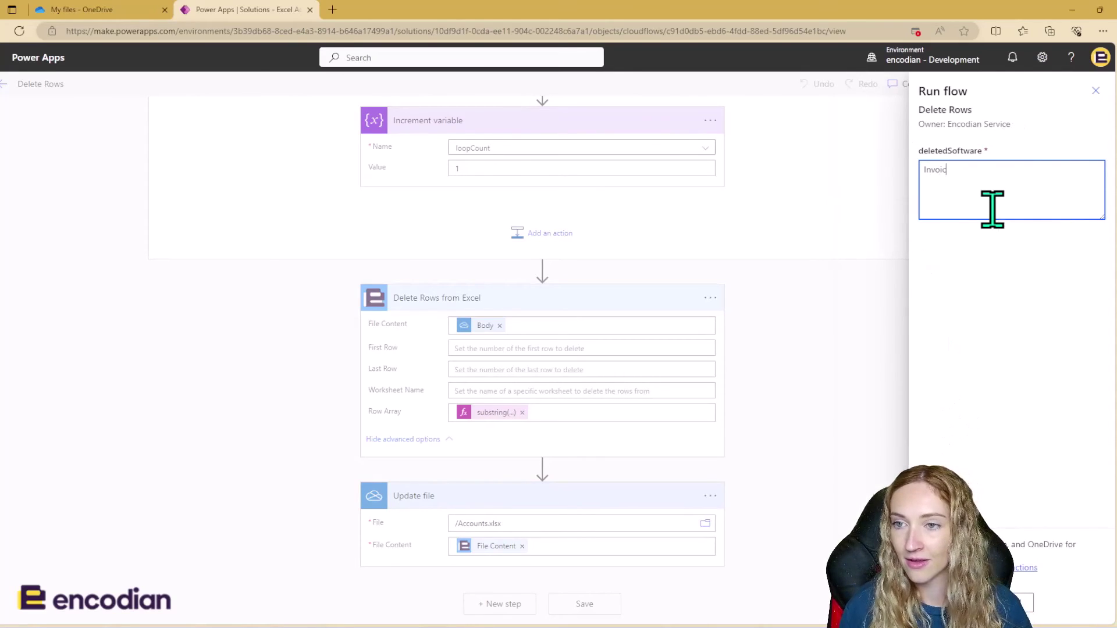
pyautogui.write('e Syst')
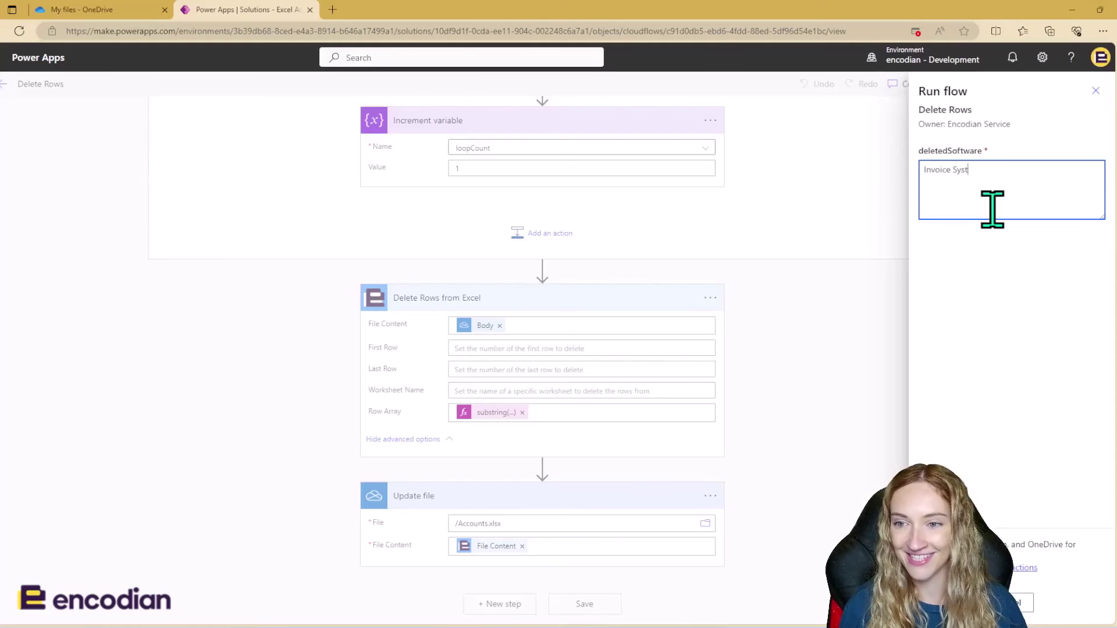
pyautogui.write('em')
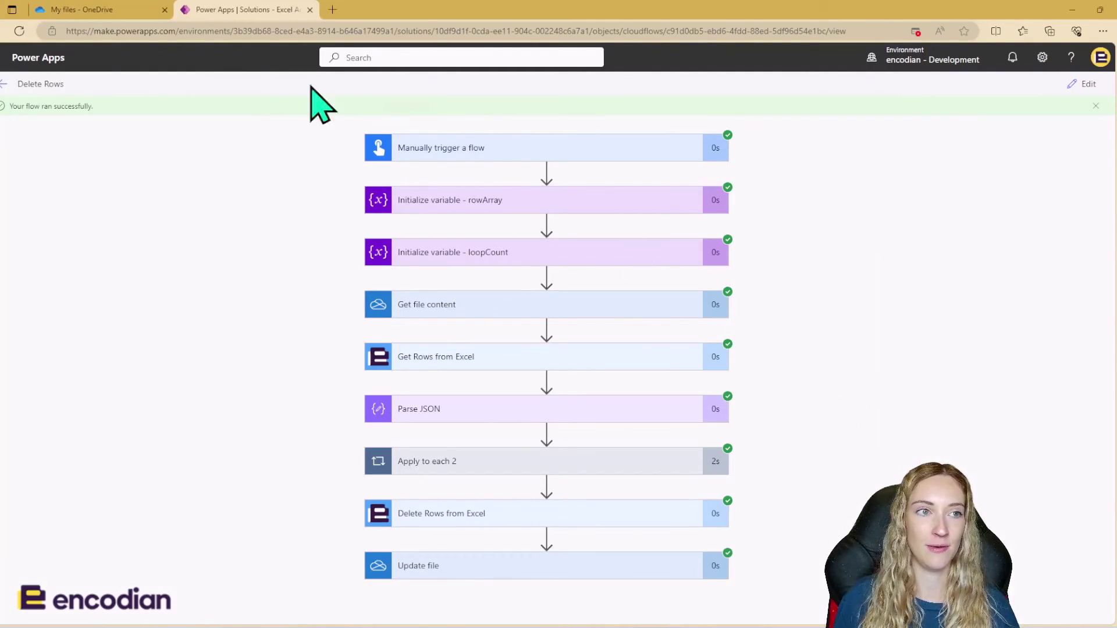
pyautogui.click(86, 16)
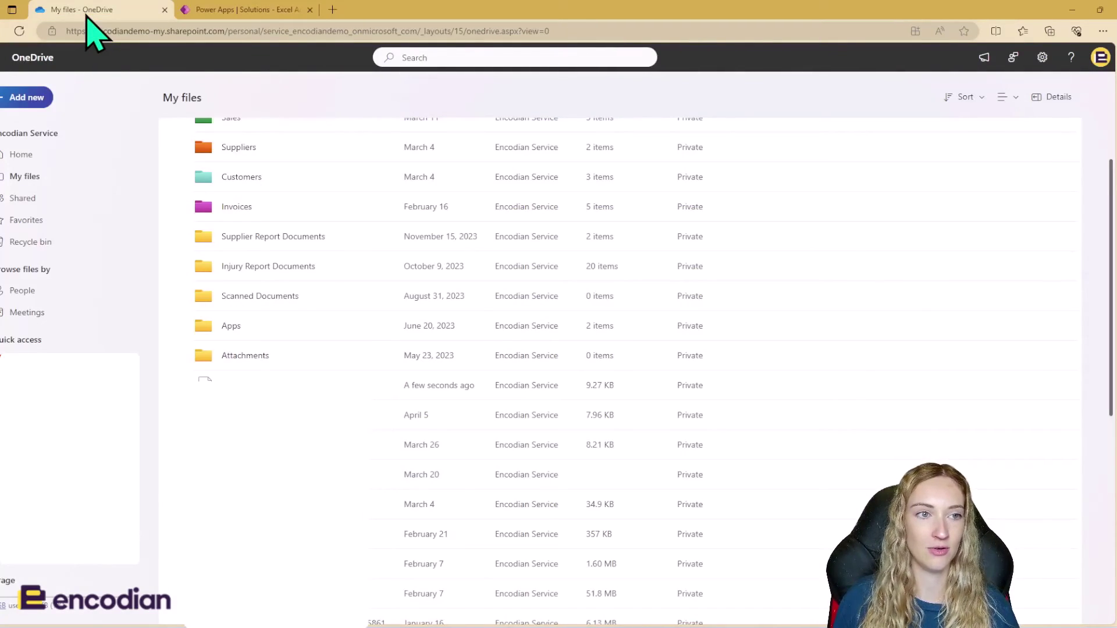
# Step: Refresh OneDrive's My files and open the updated Accounts.xlsx in Excel Online
pyautogui.click(20, 31)
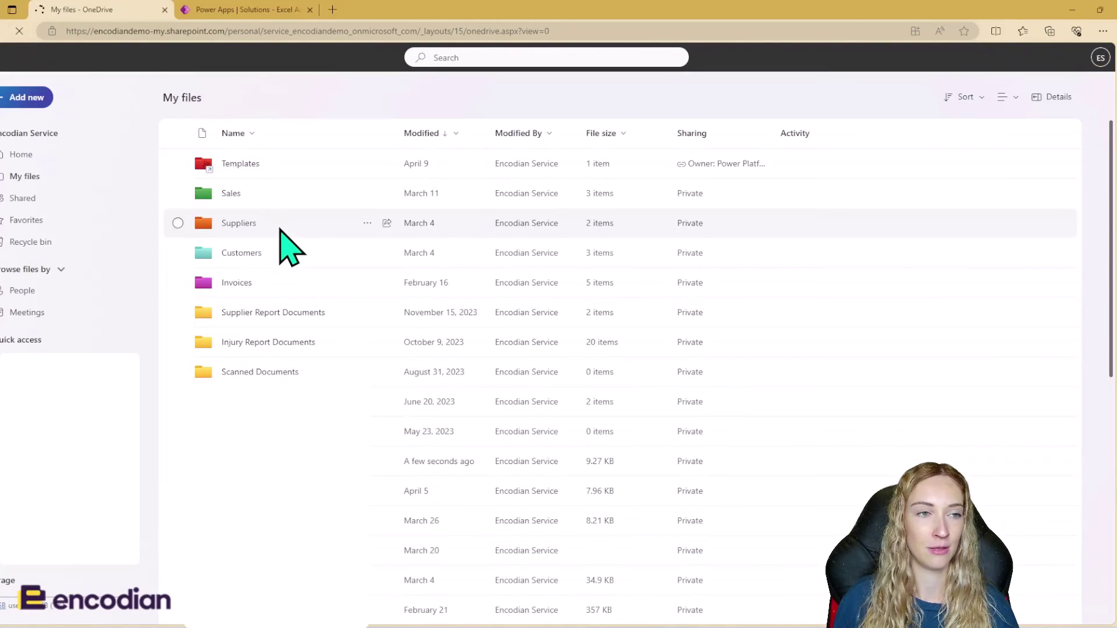
pyautogui.scroll(-1, 280, 233)
pyautogui.click(303, 386)
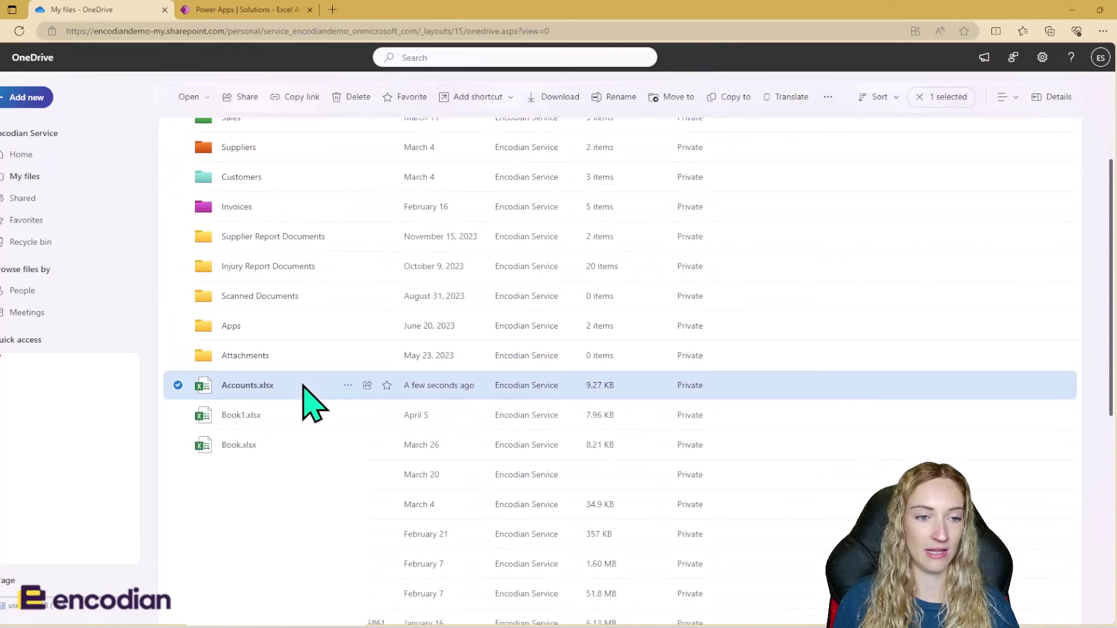
pyautogui.click(257, 387)
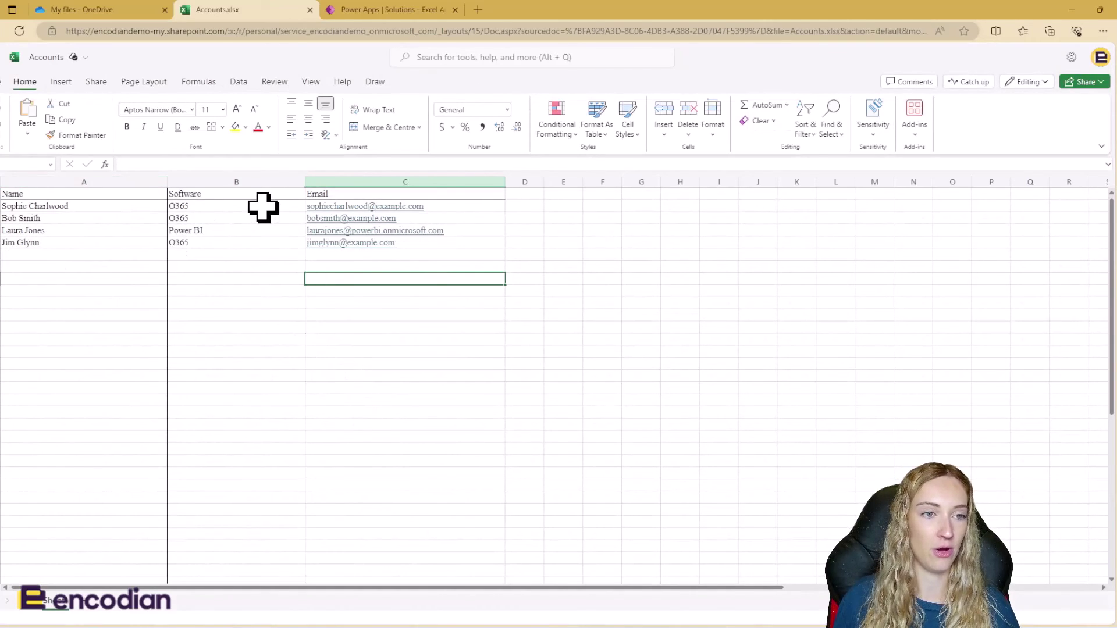
pyautogui.moveTo(263, 207); pyautogui.dragTo(259, 274)
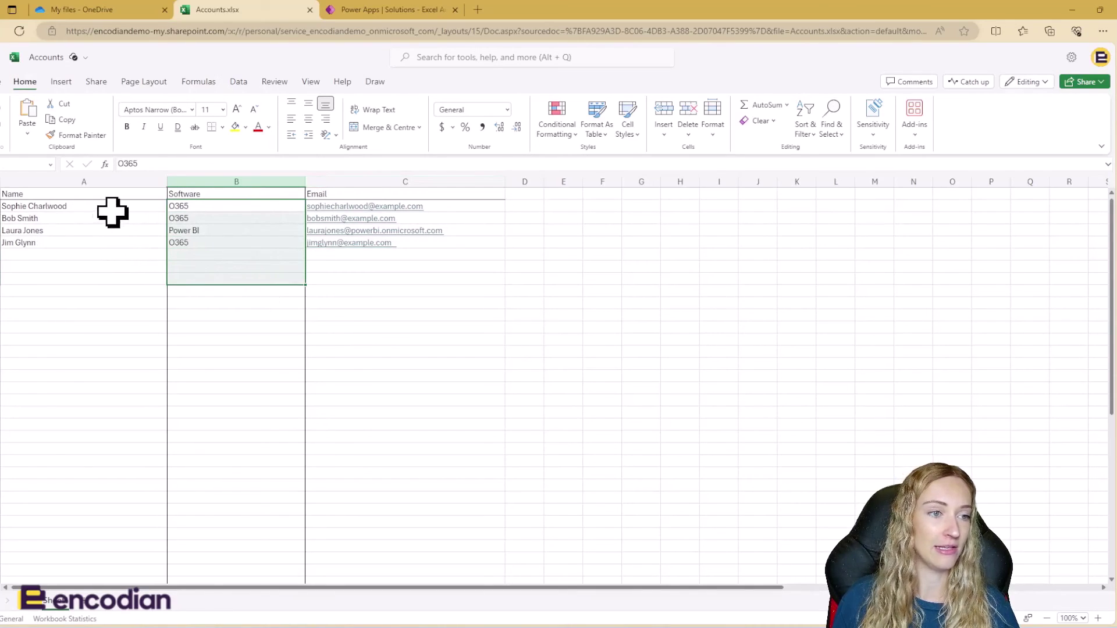
pyautogui.click(72, 279)
pyautogui.click(73, 242)
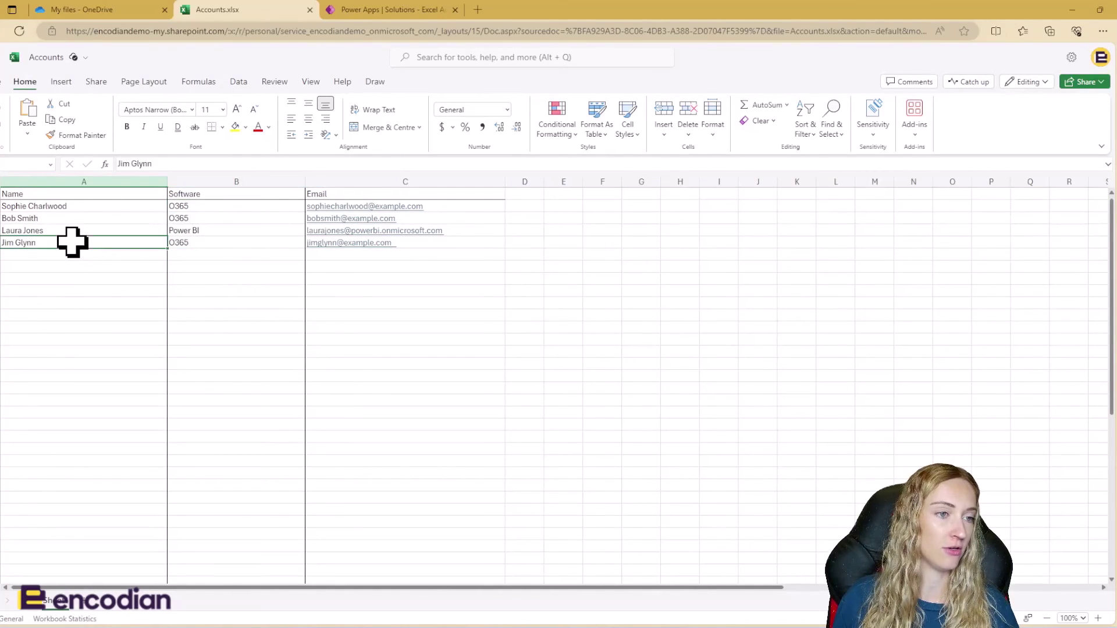
pyautogui.click(66, 294)
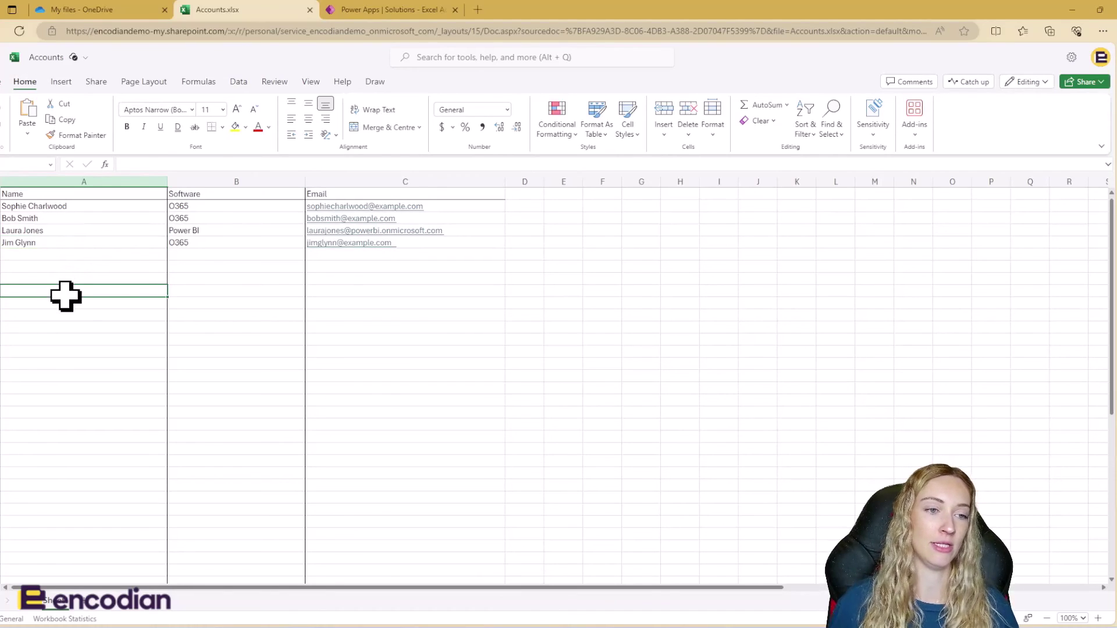